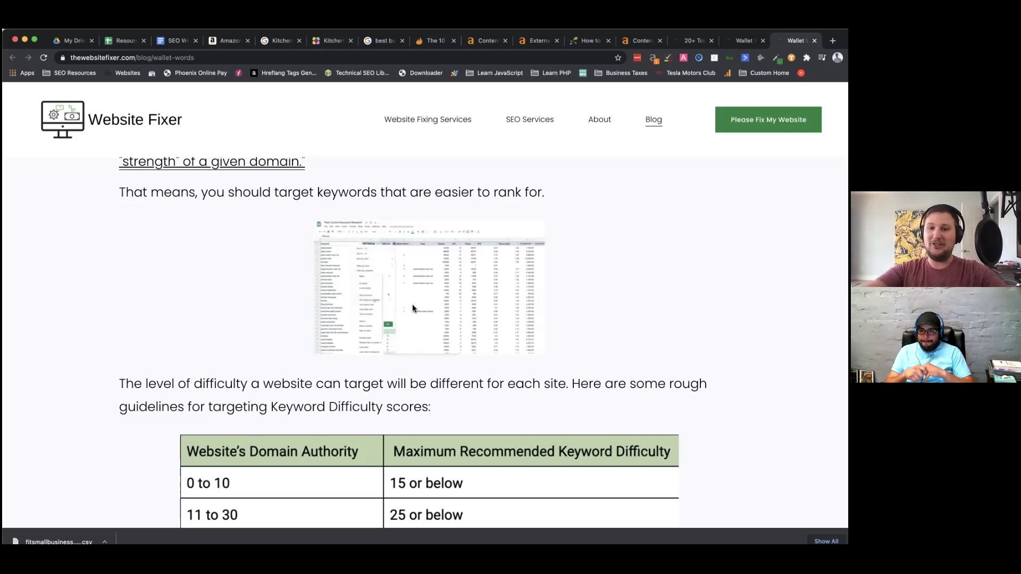
Switch to Google Drive, search for "sext" and open the Sexton Pest Keyword-Research spreadsheet
{"action": "scroll", "coordinate": [413, 307], "scroll_direction": "down", "scroll_amount": 6}
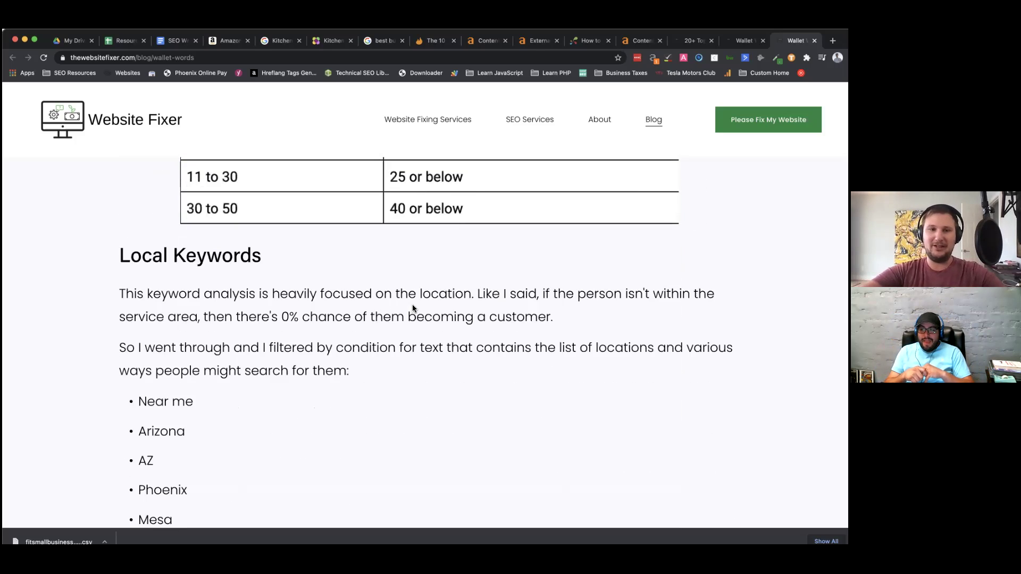
{"action": "scroll", "coordinate": [413, 305], "scroll_direction": "down", "scroll_amount": 9}
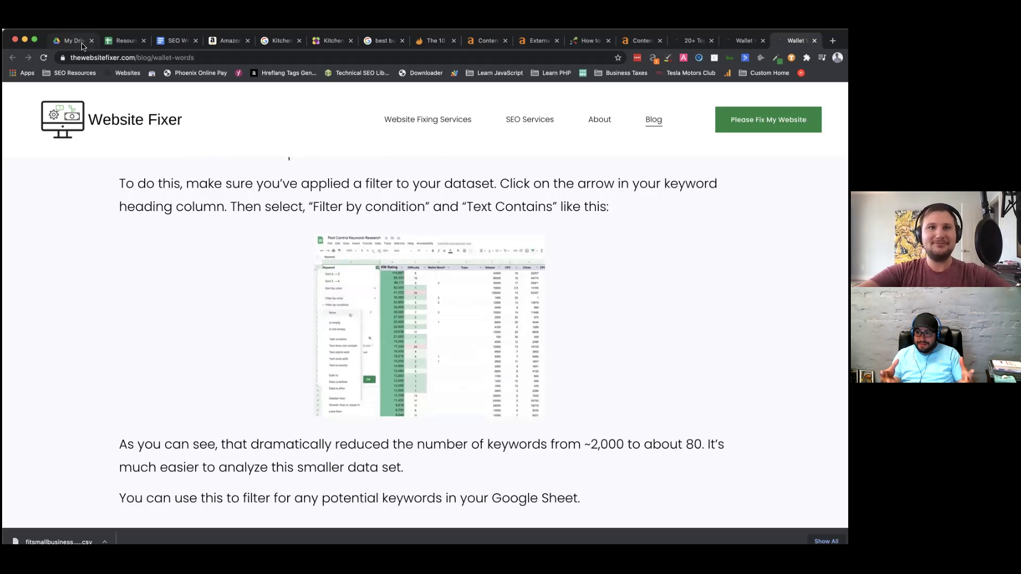
{"action": "key", "text": "super+1"}
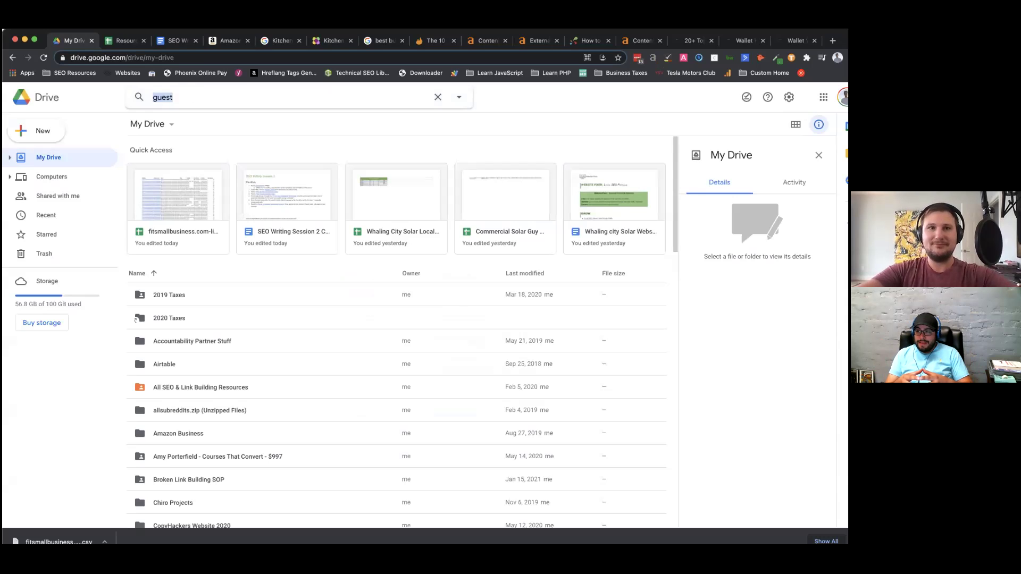
{"action": "type", "text": "sext"}
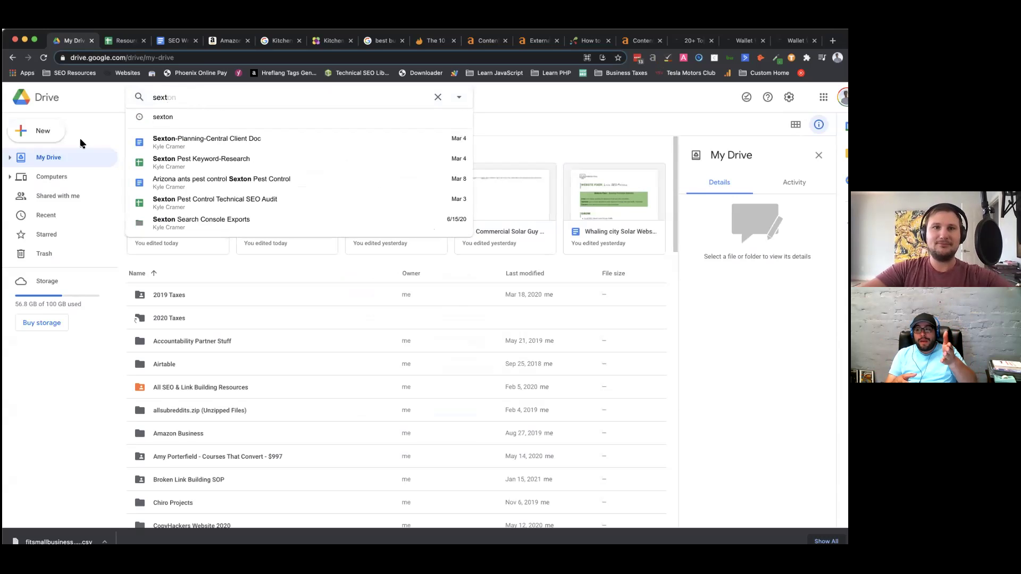
{"action": "left_click", "coordinate": [173, 158]}
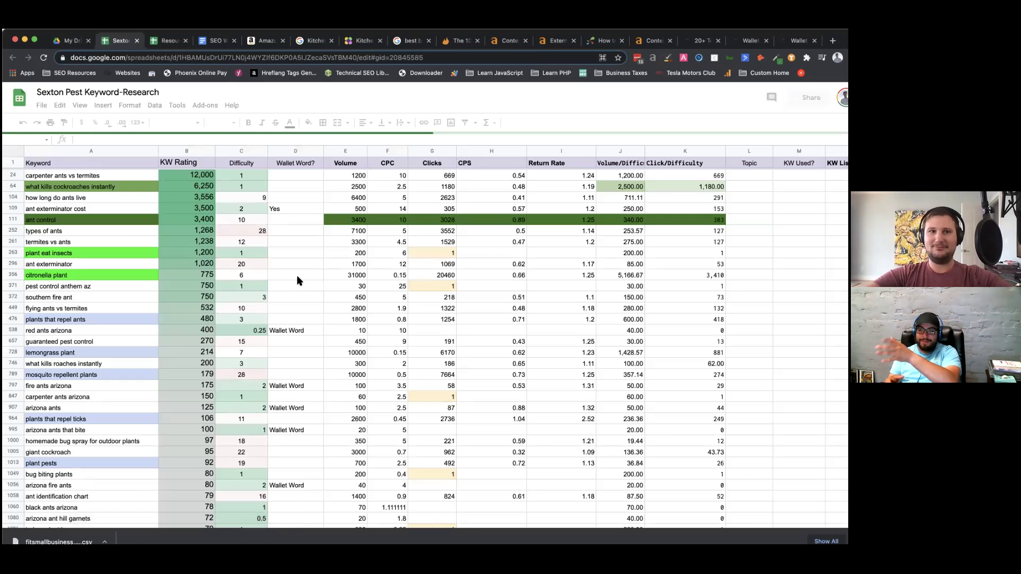
{"action": "left_click", "coordinate": [297, 275]}
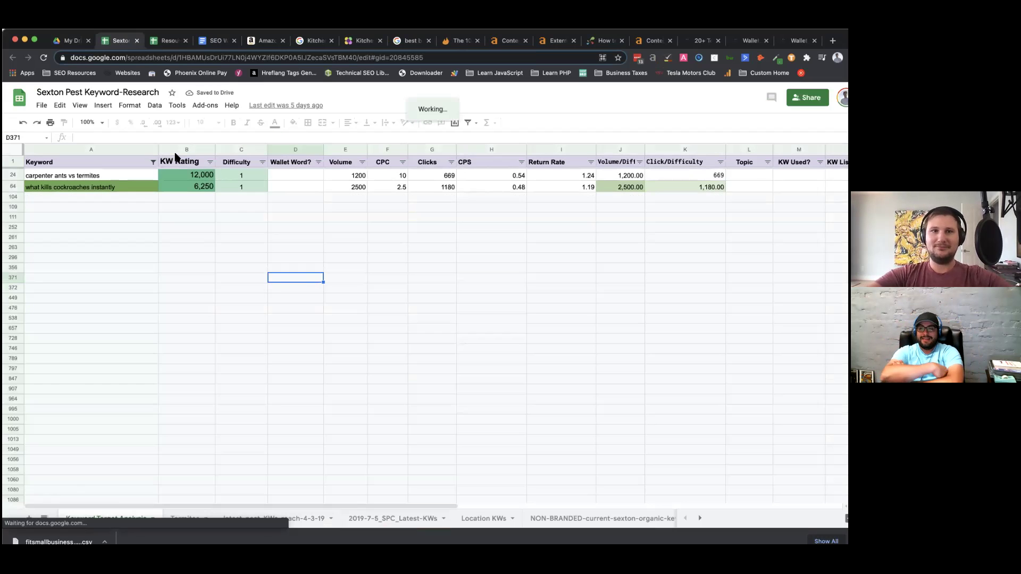
Clear the "Text contains" condition on the Keyword column by setting its filter condition to None
{"action": "left_click", "coordinate": [154, 162]}
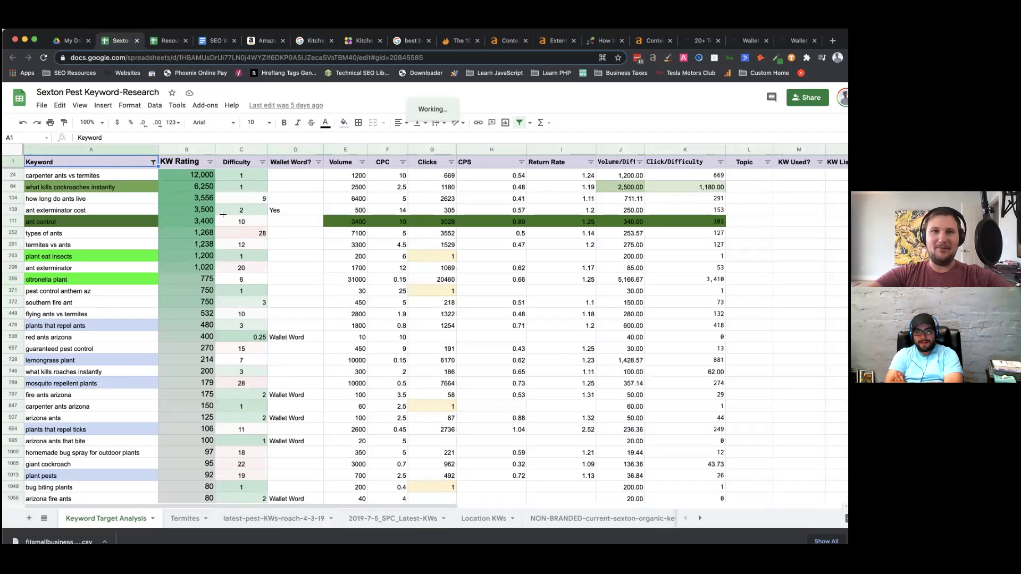
{"action": "left_click", "coordinate": [273, 224]}
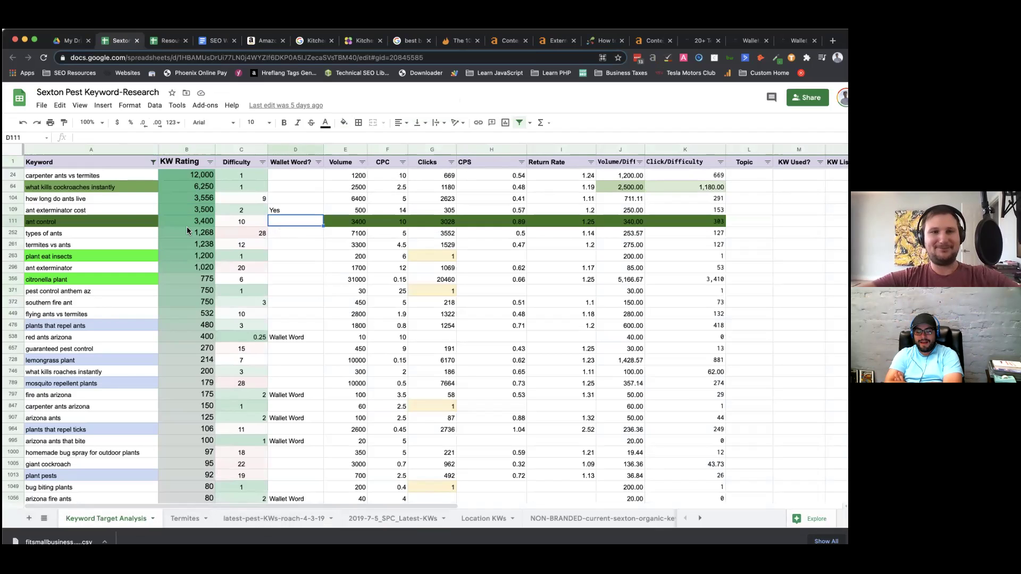
{"action": "left_click", "coordinate": [153, 163]}
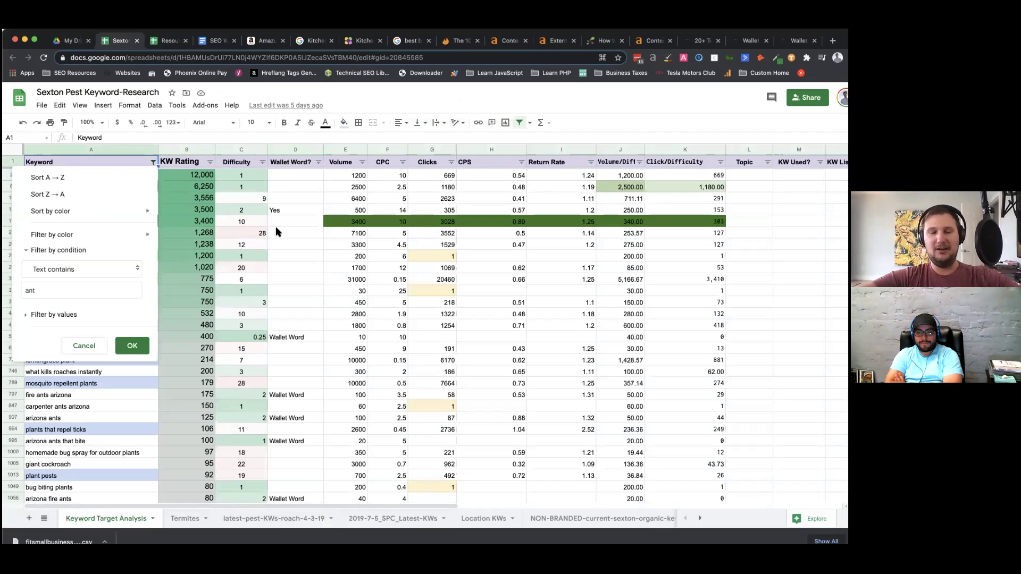
{"action": "left_click", "coordinate": [78, 270]}
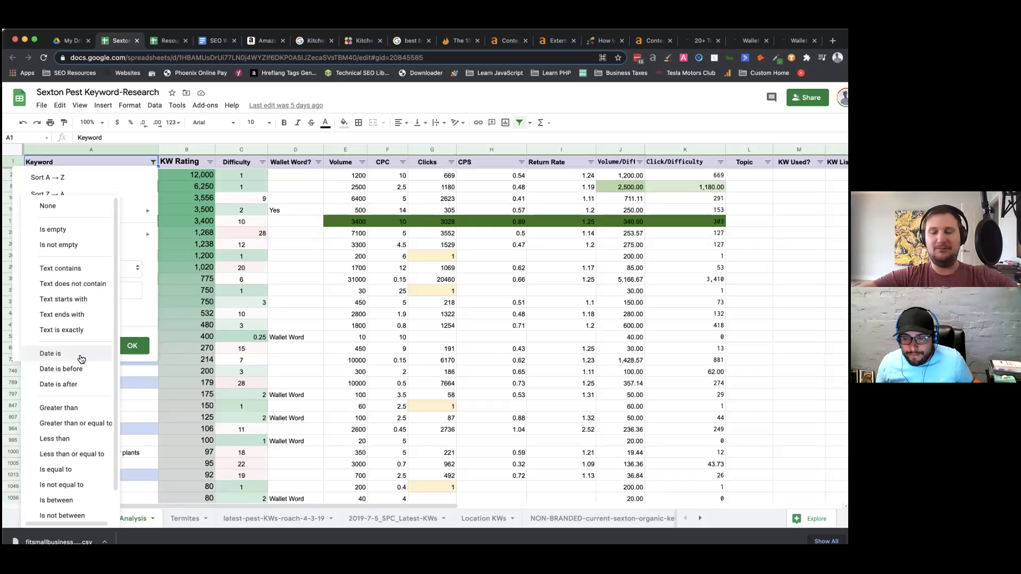
{"action": "left_click", "coordinate": [73, 228]}
{"action": "left_click", "coordinate": [74, 269]}
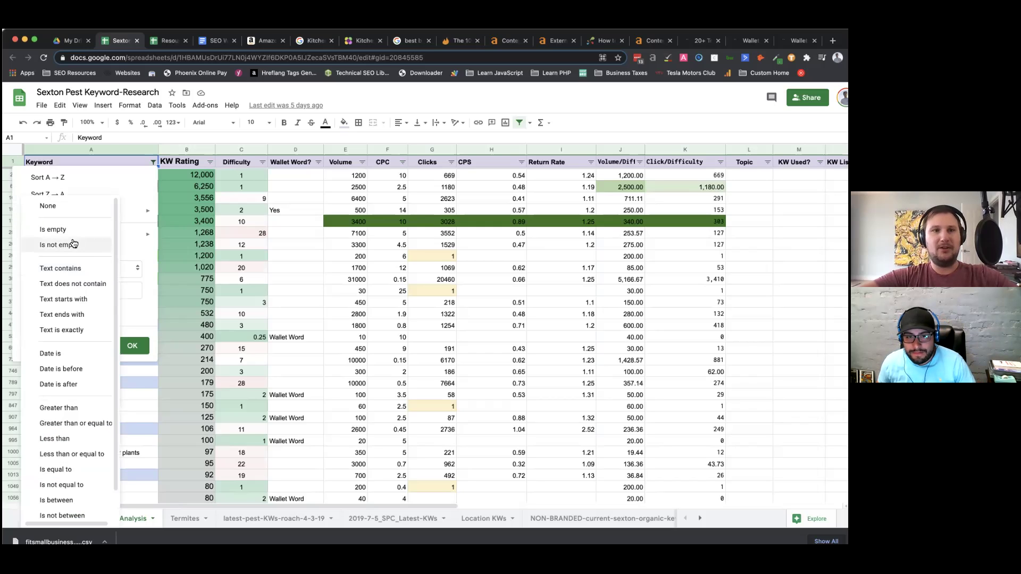
{"action": "left_click", "coordinate": [48, 206]}
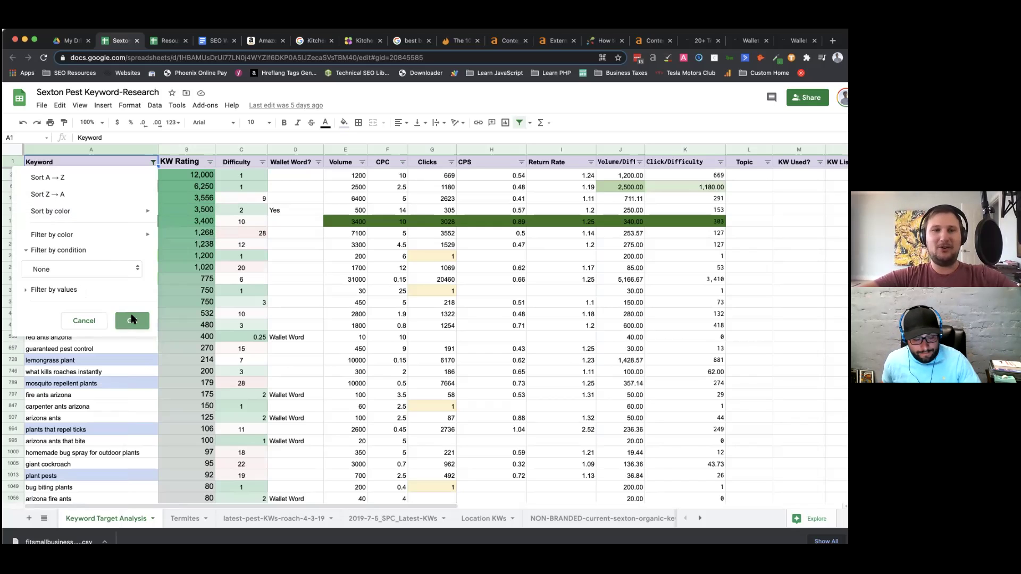
{"action": "left_click", "coordinate": [131, 319]}
{"action": "scroll", "coordinate": [181, 269], "scroll_direction": "up", "scroll_amount": 10}
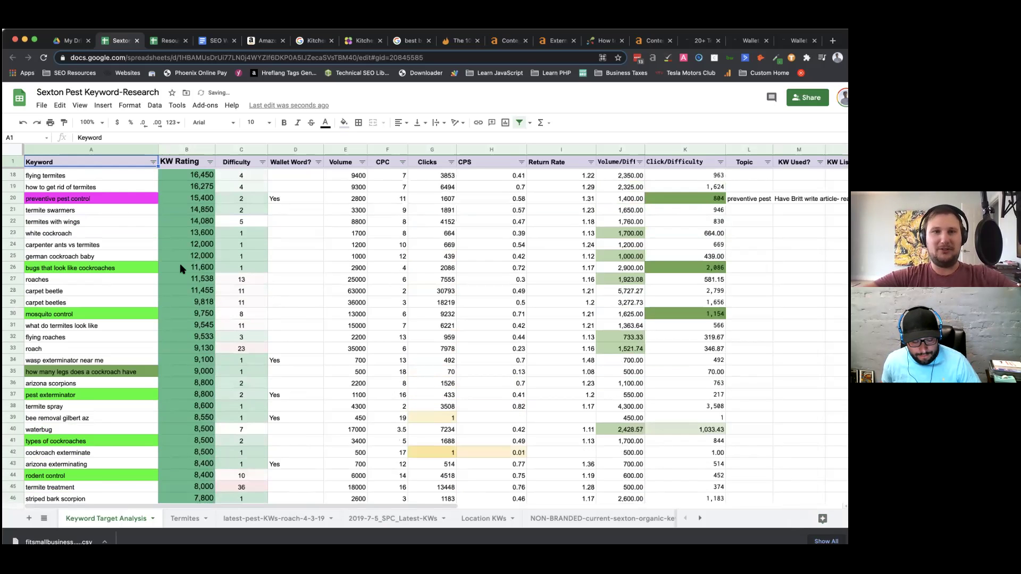
Sort the keyword list by the Volume column in Z → A order
{"action": "left_click", "coordinate": [238, 222]}
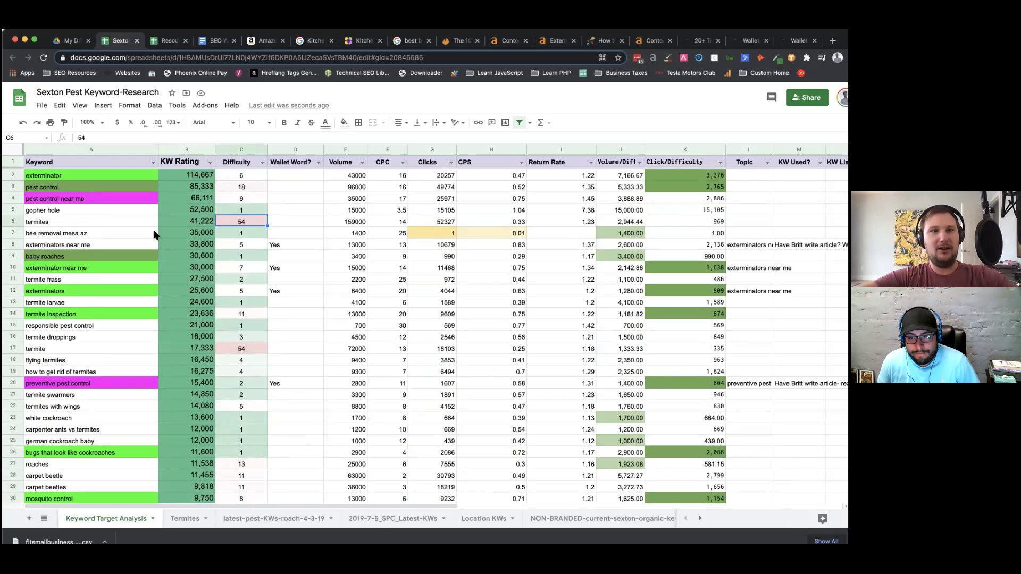
{"action": "scroll", "coordinate": [96, 349], "scroll_direction": "down", "scroll_amount": 2}
{"action": "scroll", "coordinate": [97, 351], "scroll_direction": "up", "scroll_amount": 2}
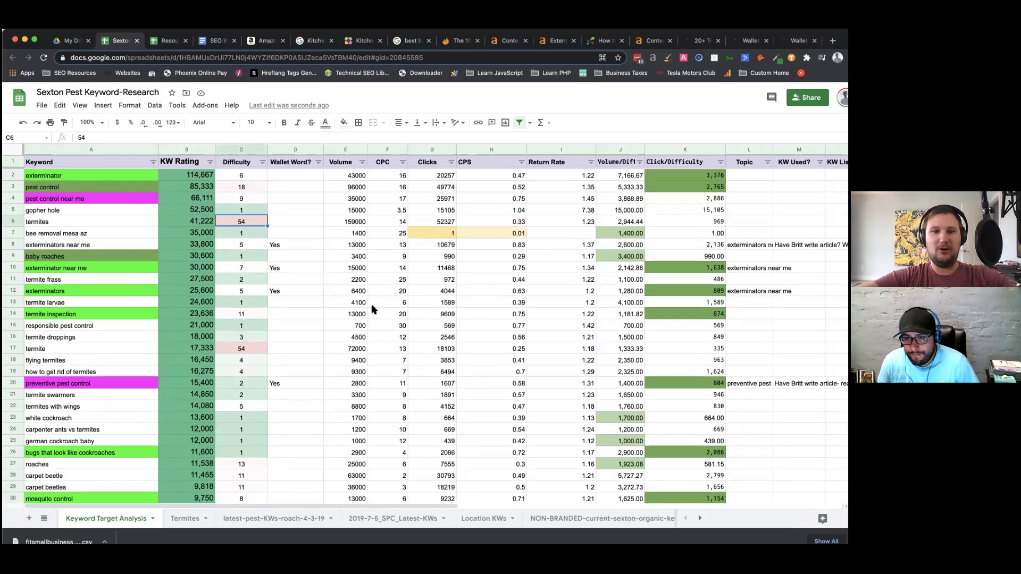
{"action": "scroll", "coordinate": [332, 254], "scroll_direction": "down", "scroll_amount": 1}
{"action": "scroll", "coordinate": [332, 250], "scroll_direction": "up", "scroll_amount": 1}
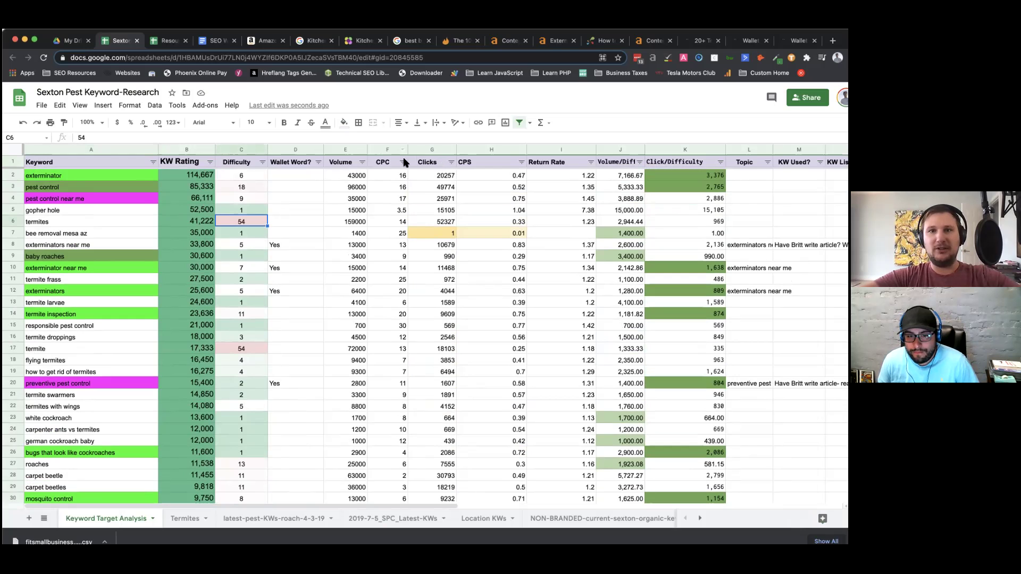
{"action": "left_click", "coordinate": [362, 162]}
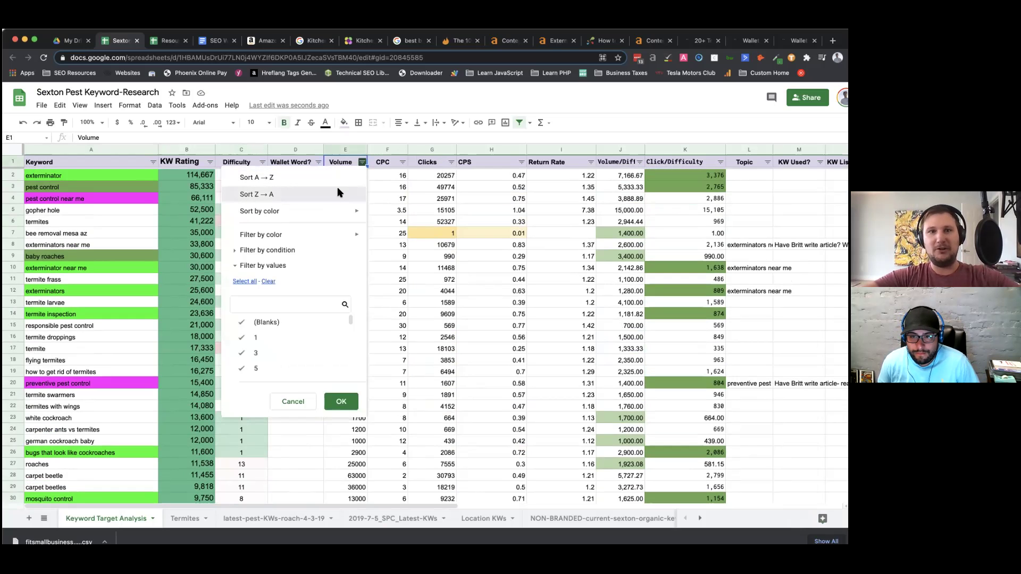
{"action": "left_click", "coordinate": [338, 193]}
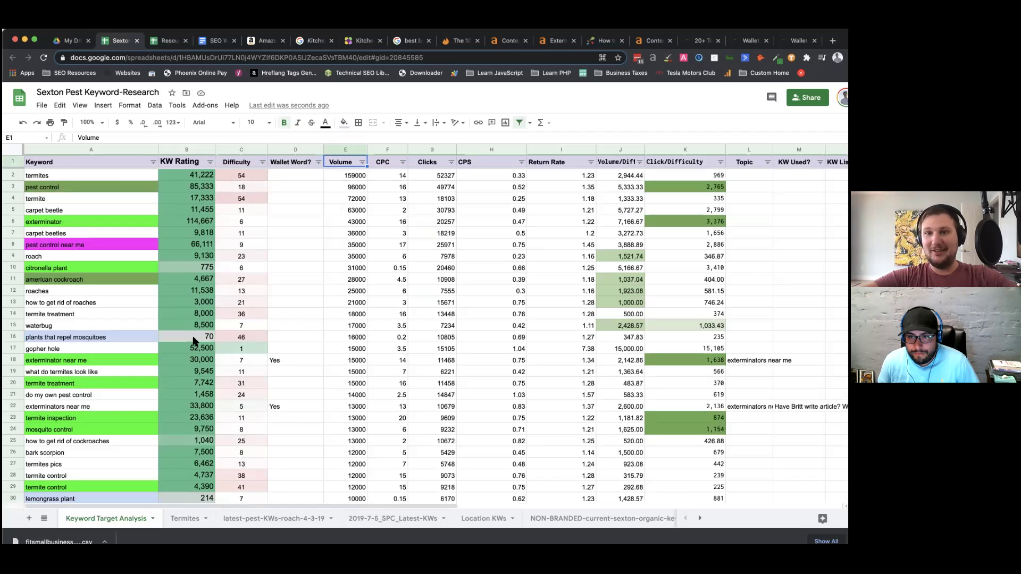
{"action": "left_click", "coordinate": [376, 338]}
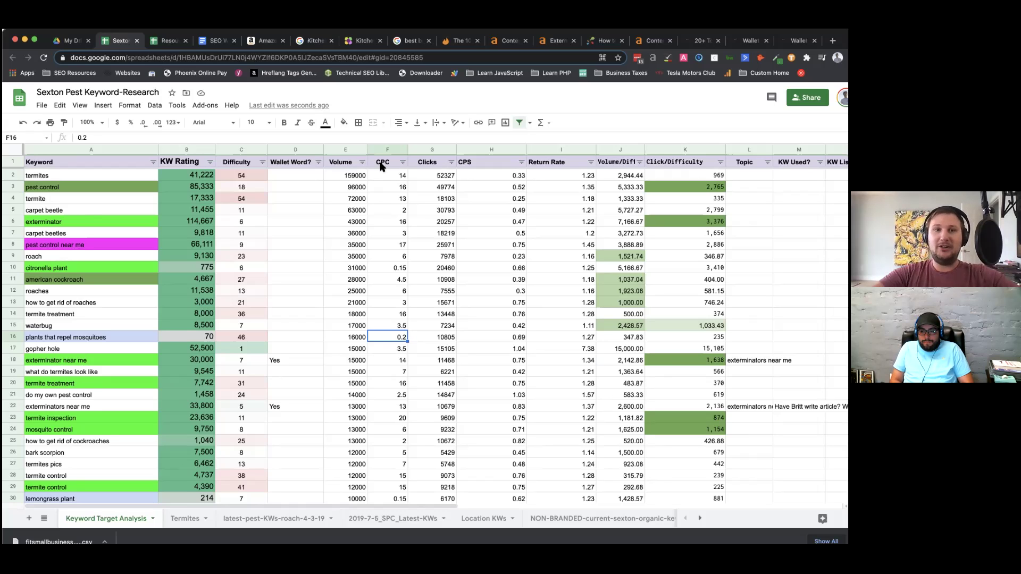
Filter the Keyword column by the condition "Text contains" with the value "termite"
{"action": "scroll", "coordinate": [181, 83], "scroll_direction": "down", "scroll_amount": 10}
{"action": "scroll", "coordinate": [181, 84], "scroll_direction": "down", "scroll_amount": 10}
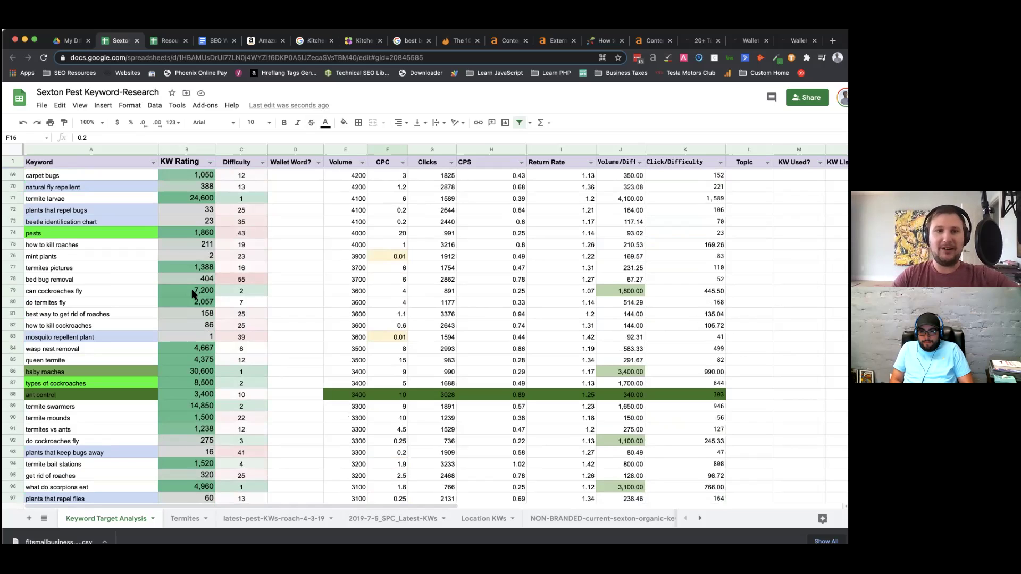
{"action": "scroll", "coordinate": [193, 294], "scroll_direction": "up", "scroll_amount": 18}
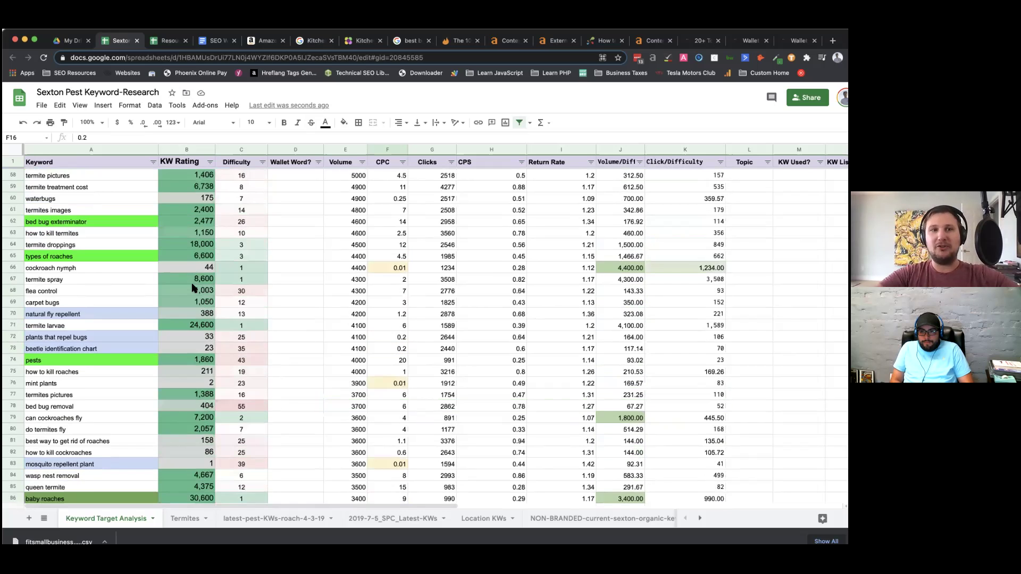
{"action": "left_click", "coordinate": [153, 162]}
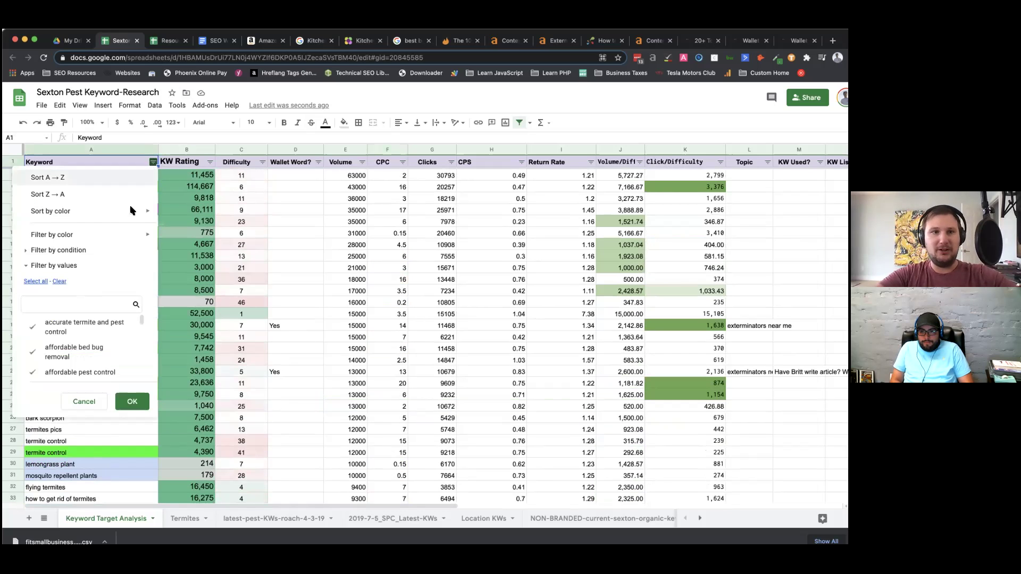
{"action": "left_click", "coordinate": [82, 251]}
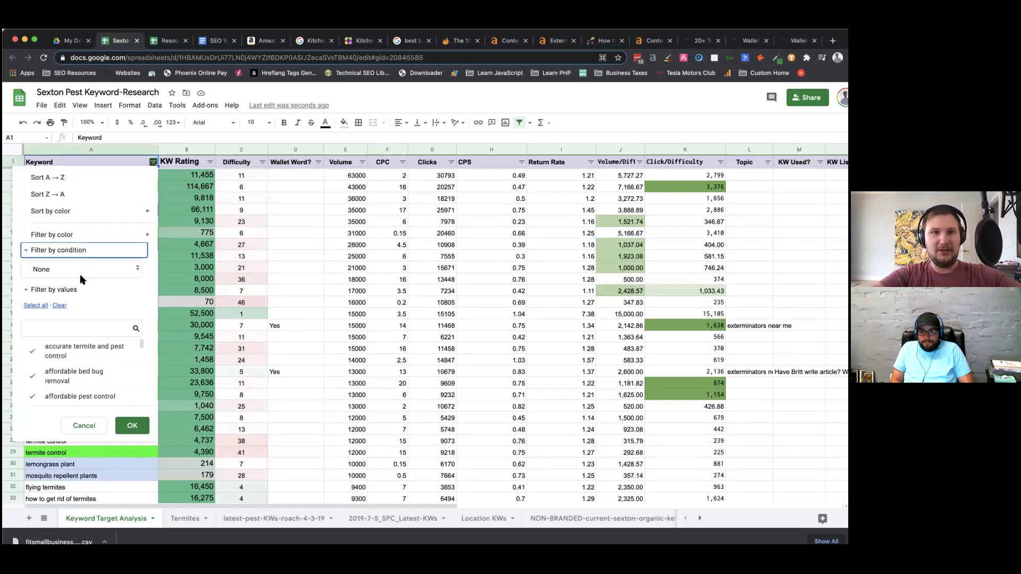
{"action": "left_click", "coordinate": [83, 269]}
{"action": "left_click", "coordinate": [73, 332]}
{"action": "left_click", "coordinate": [69, 291]}
{"action": "type", "text": "termite"}
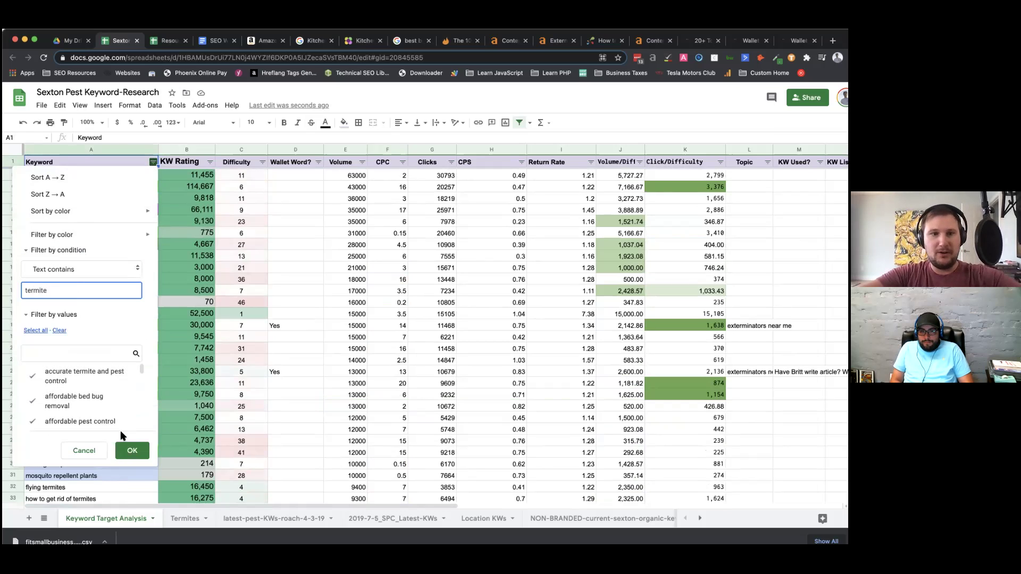
{"action": "key", "text": "Return"}
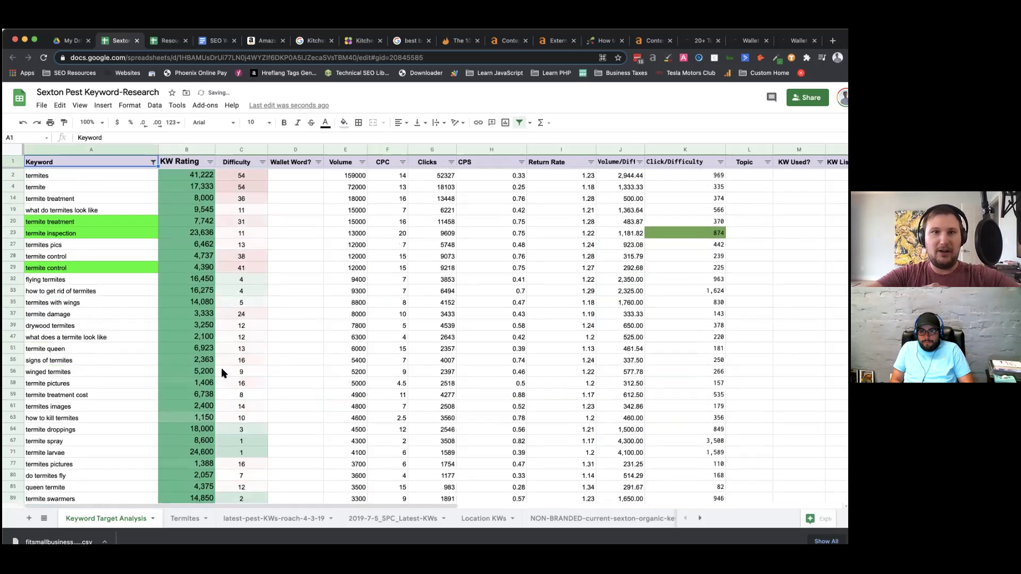
Sort the filtered termite keywords by the KW Rating column in Z → A order
{"action": "left_click", "coordinate": [211, 162]}
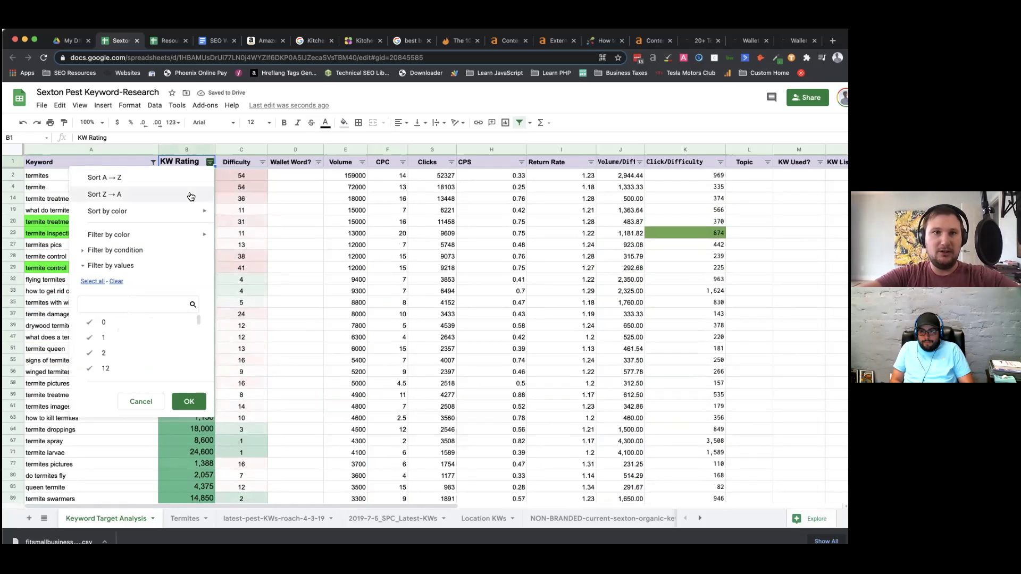
{"action": "left_click", "coordinate": [189, 195]}
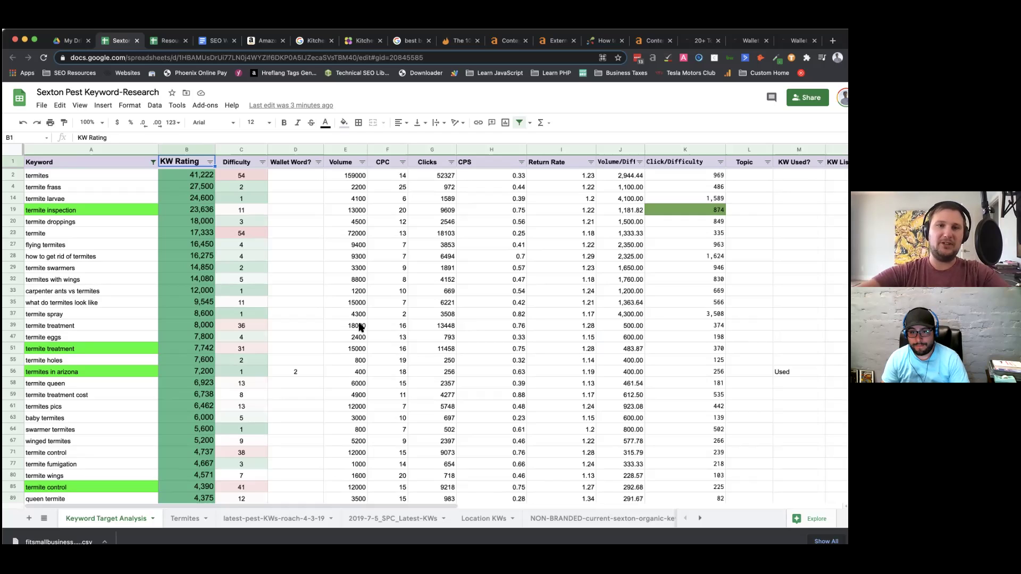
{"action": "left_click", "coordinate": [358, 315]}
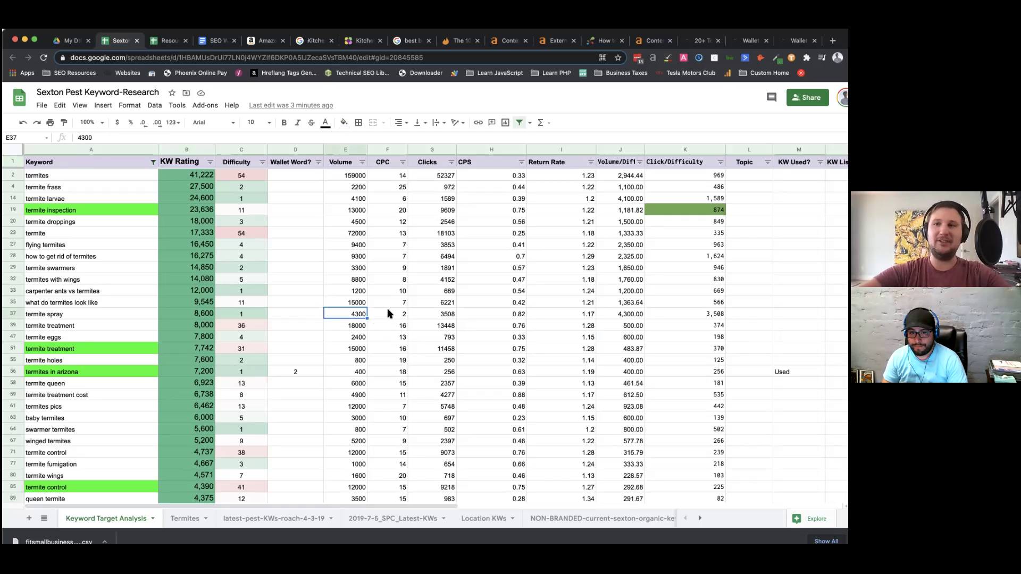
{"action": "left_click", "coordinate": [435, 271]}
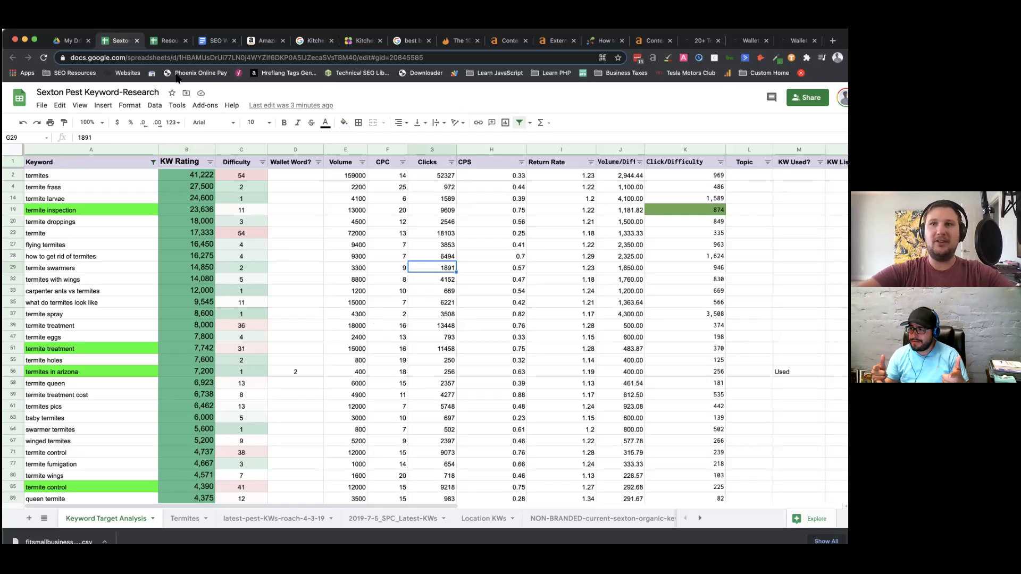
{"action": "key", "text": "super+t"}
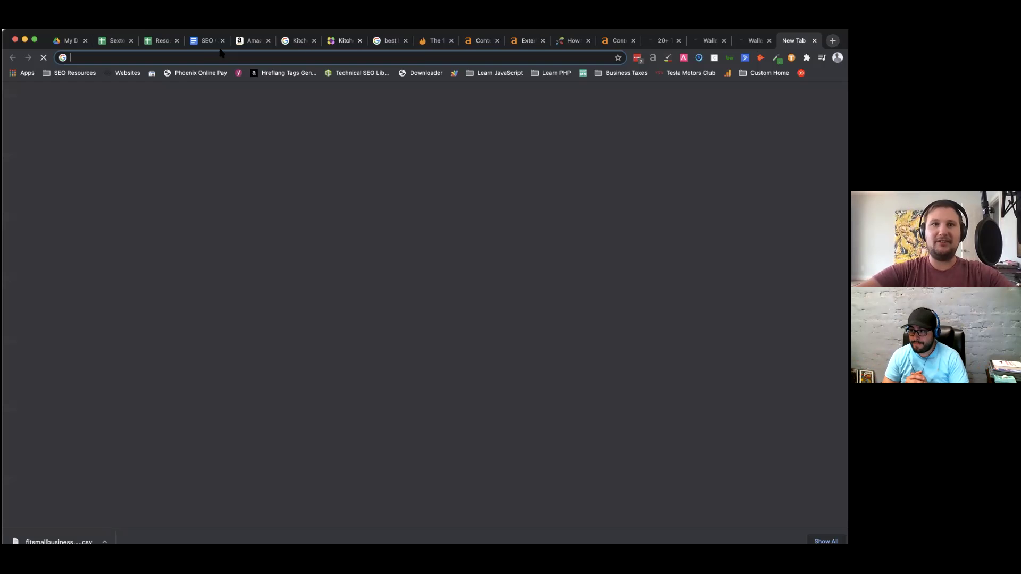
{"action": "left_click", "coordinate": [152, 74]}
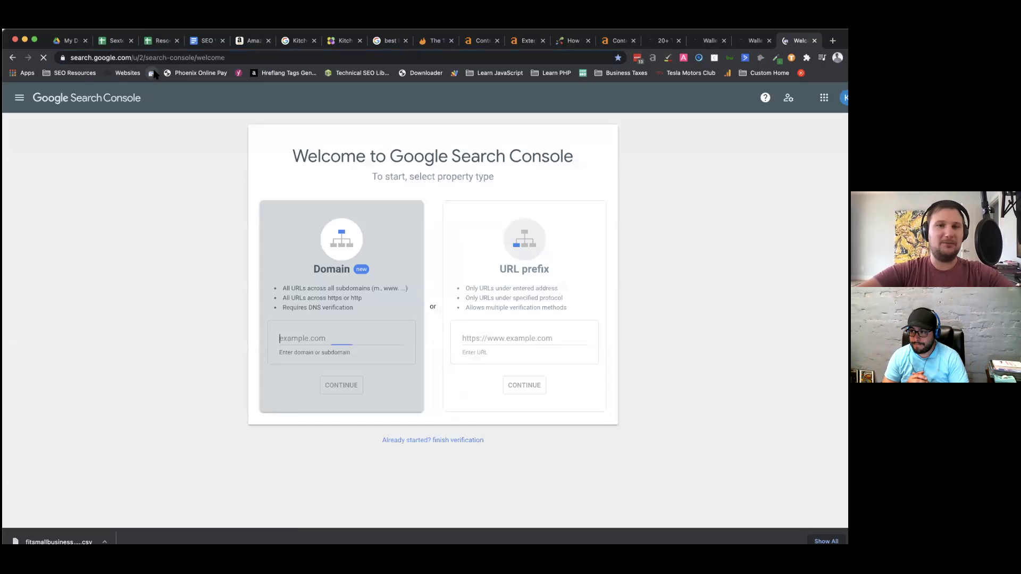
{"action": "left_click", "coordinate": [21, 98]}
{"action": "left_click", "coordinate": [44, 130]}
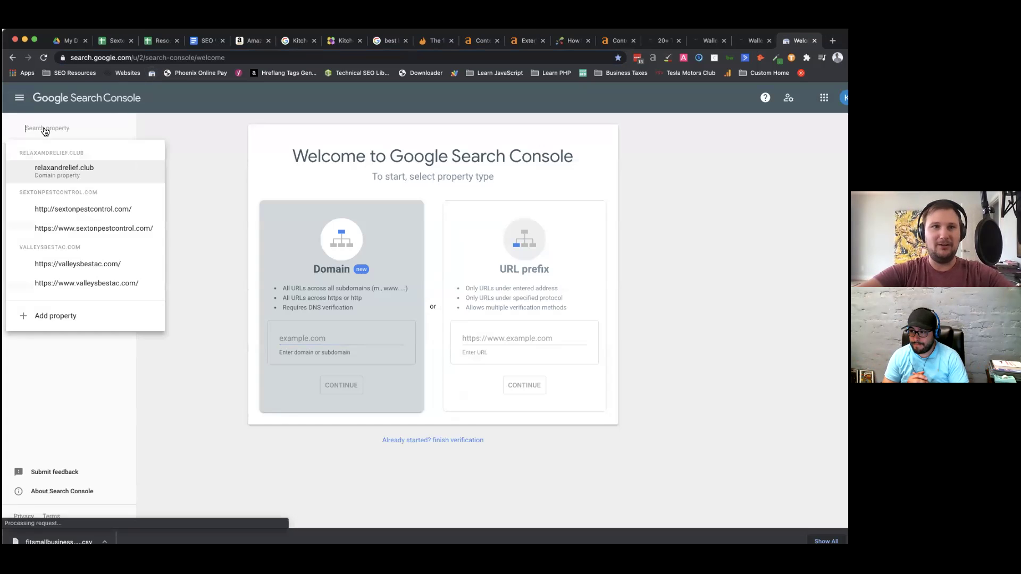
{"action": "left_click", "coordinate": [115, 231]}
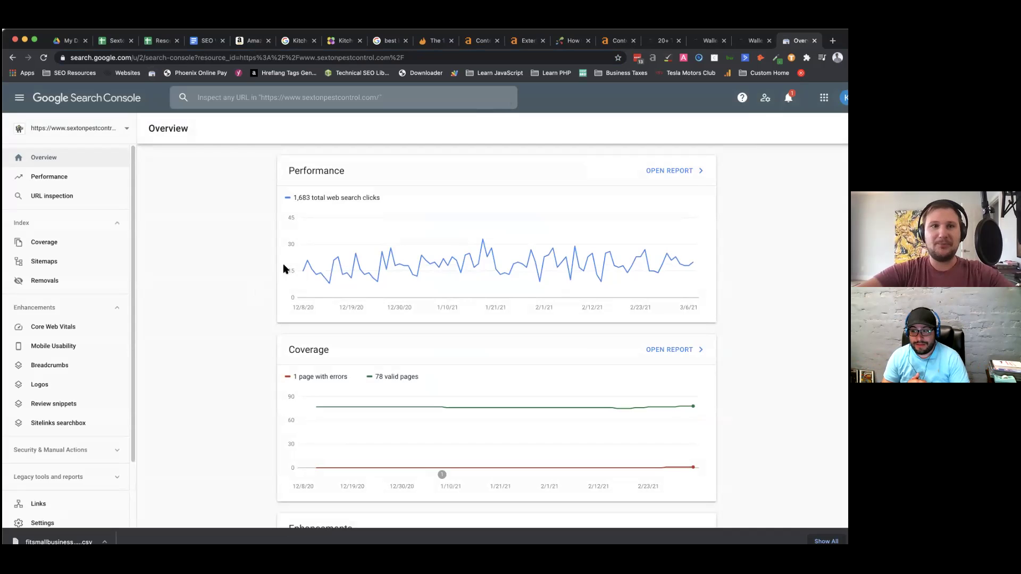
{"action": "left_click", "coordinate": [665, 171]}
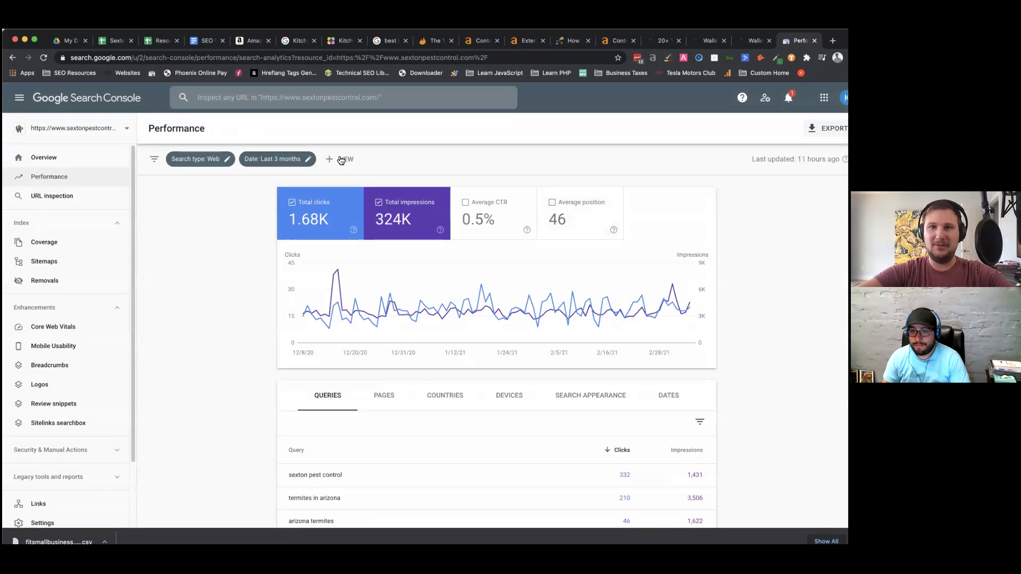
Filter the performance report to queries containing "termite"
{"action": "left_click", "coordinate": [339, 159]}
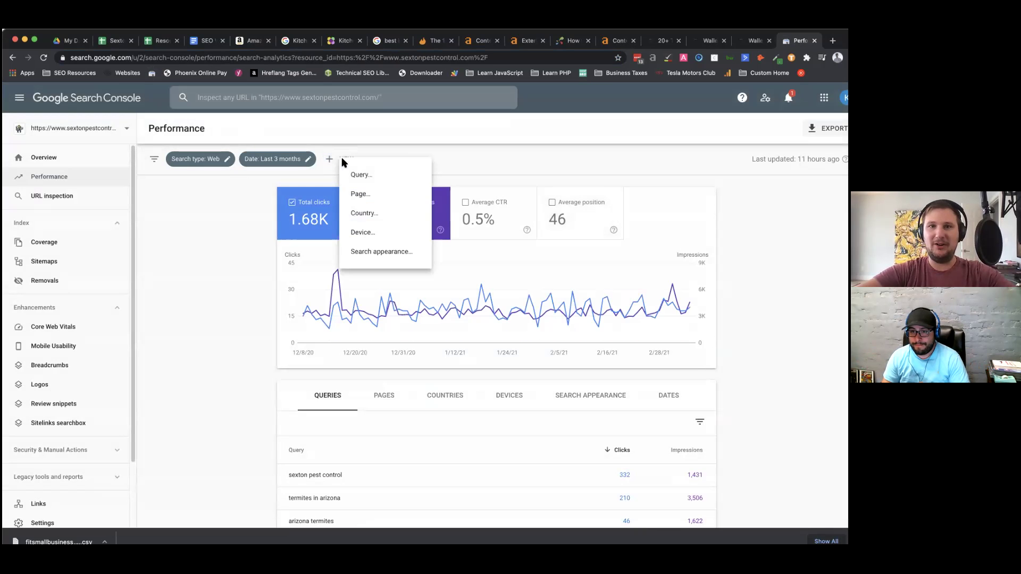
{"action": "left_click", "coordinate": [371, 180]}
{"action": "type", "text": "termite"}
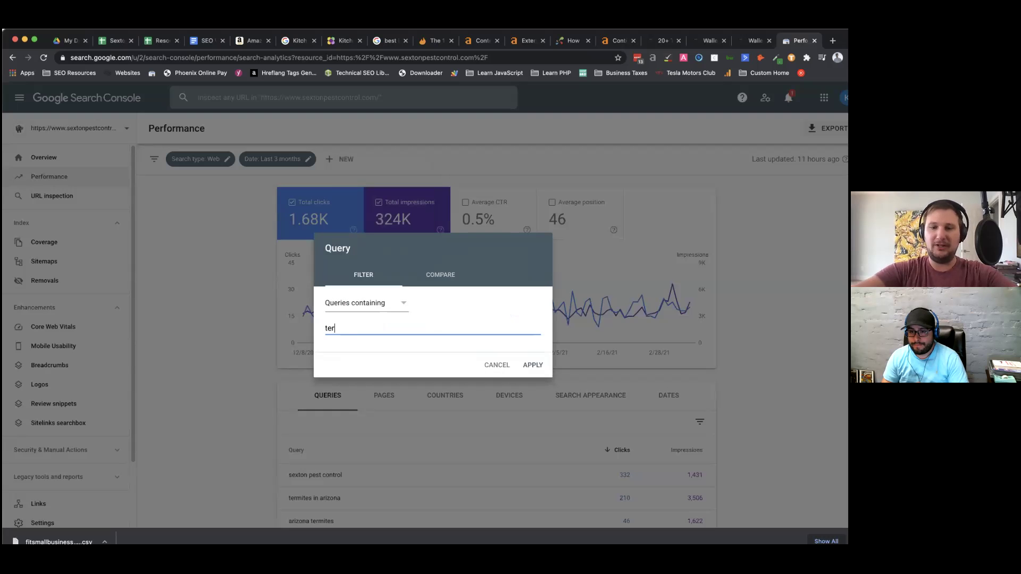
{"action": "left_click", "coordinate": [532, 365]}
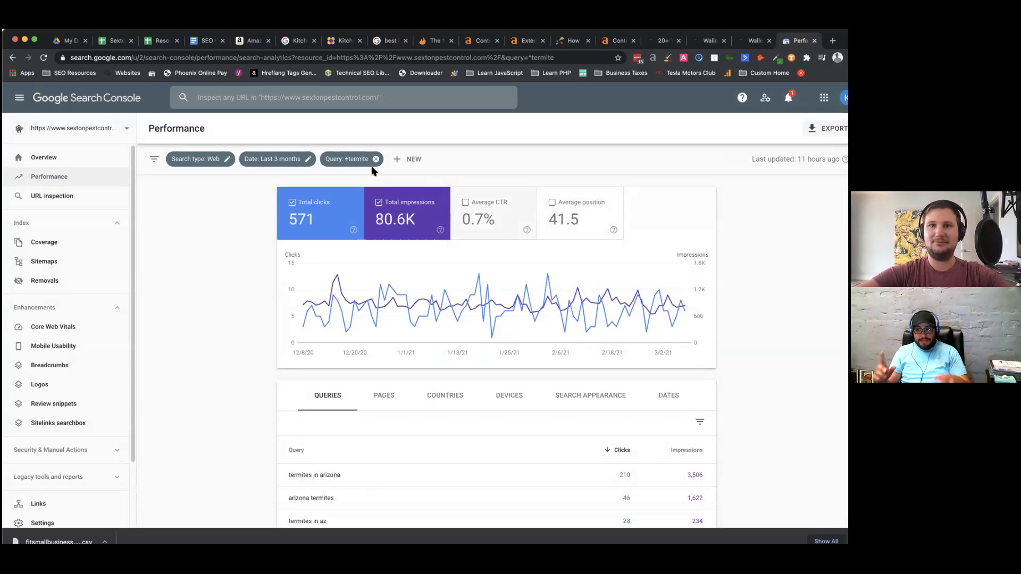
Set the performance report's date range to the last 16 months
{"action": "left_click", "coordinate": [403, 160]}
{"action": "left_click", "coordinate": [267, 190]}
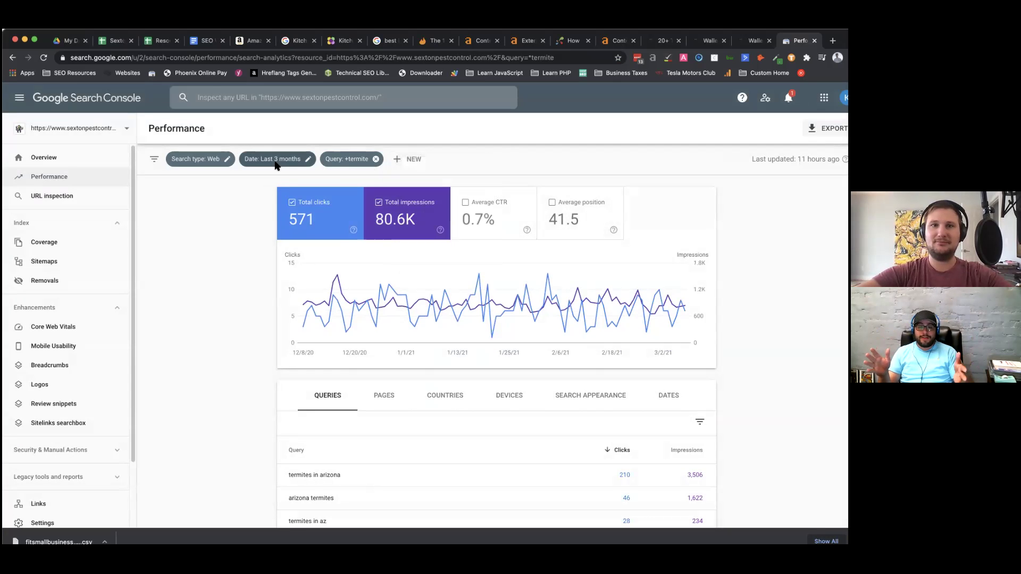
{"action": "left_click", "coordinate": [278, 163]}
{"action": "left_click", "coordinate": [387, 357]}
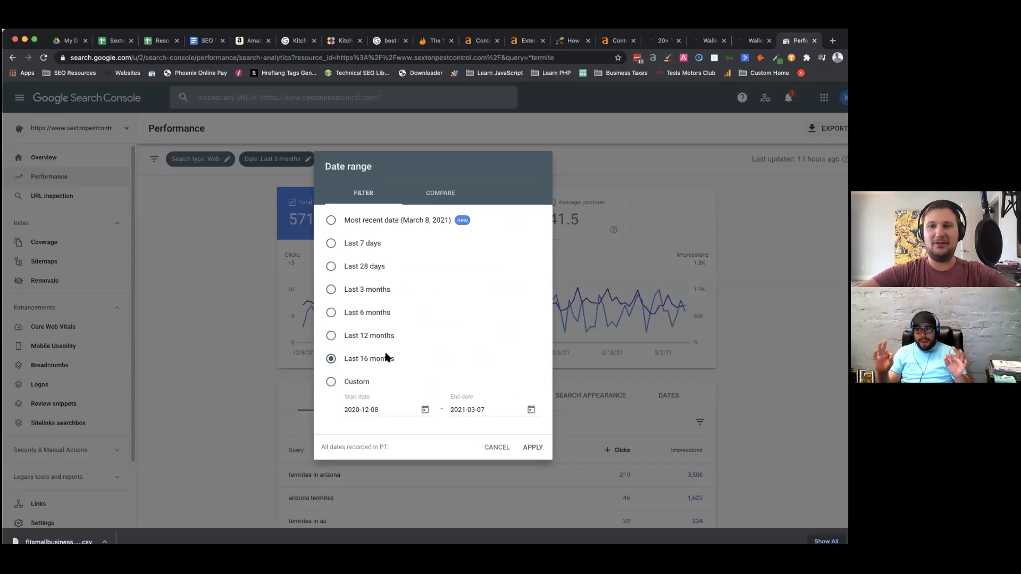
{"action": "left_click", "coordinate": [533, 447]}
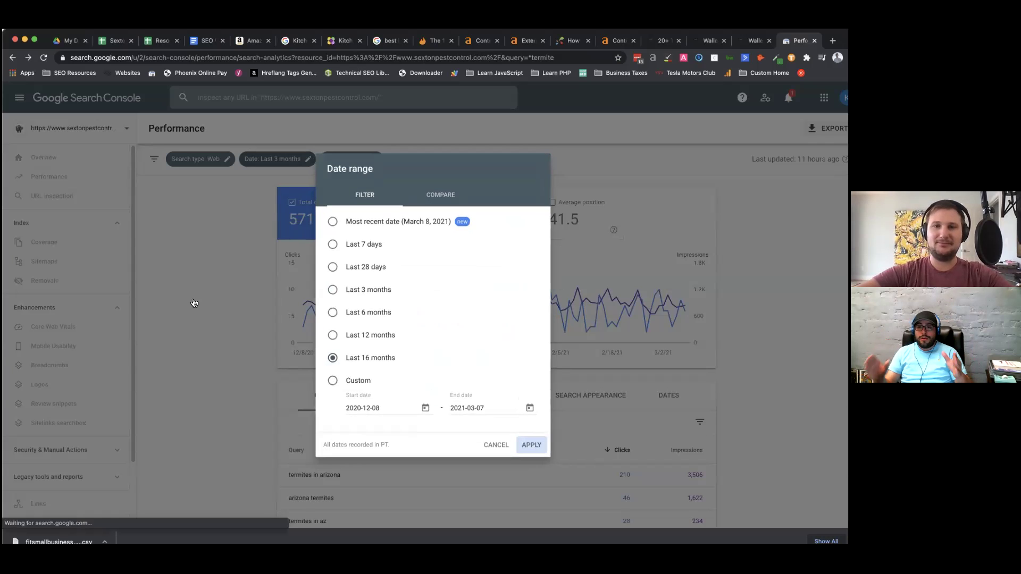